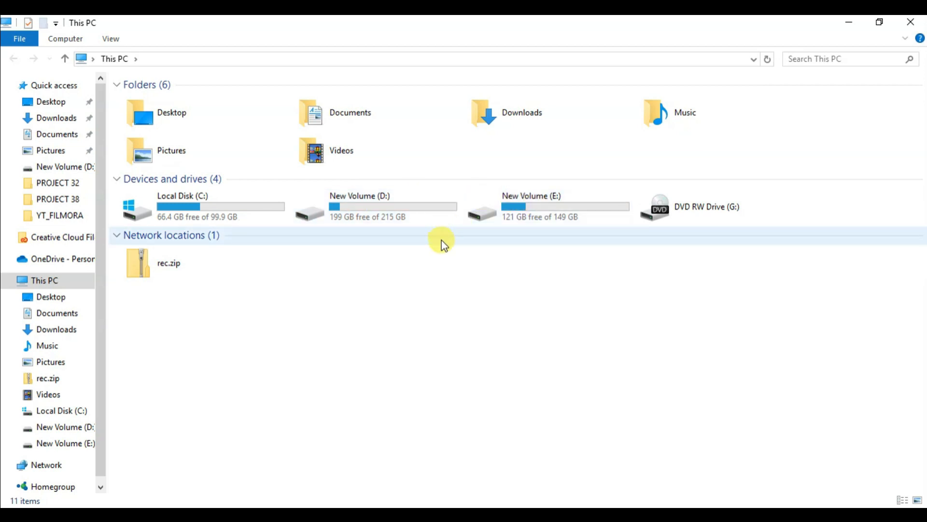
Look into the New Volume (D:) drive, return to This PC and close the file window
{"action": "double_click", "coordinate": [370, 205]}
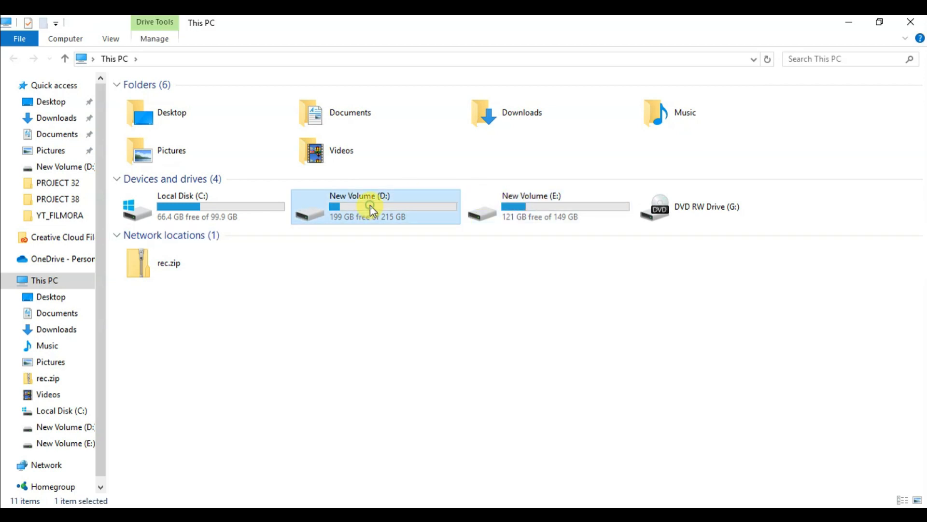
{"action": "left_click", "coordinate": [63, 60]}
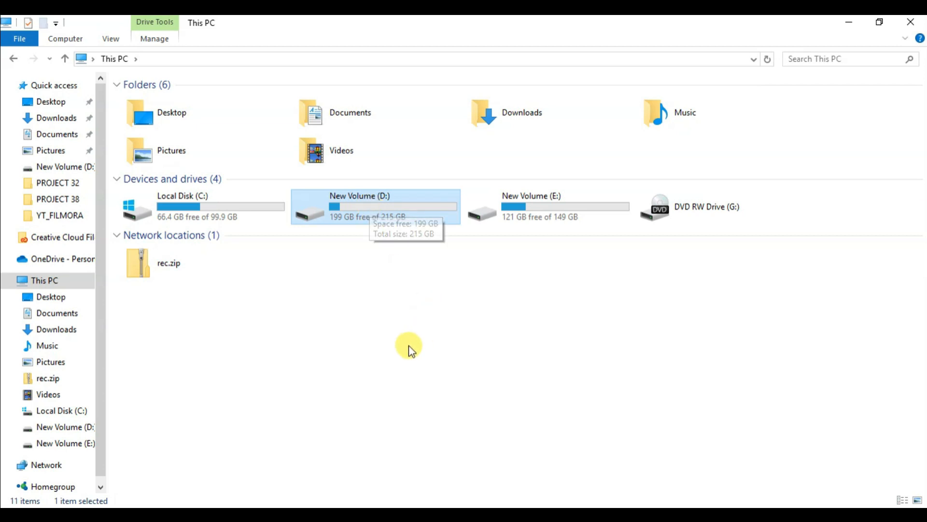
{"action": "left_click", "coordinate": [906, 27]}
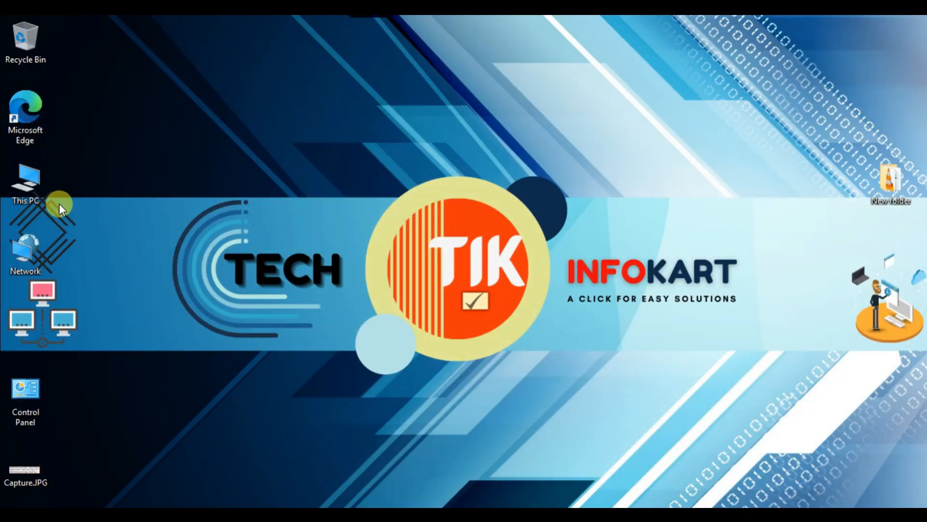
Open Computer Management for This PC in a maximized window and show Disk Management
{"action": "right_click", "coordinate": [29, 180]}
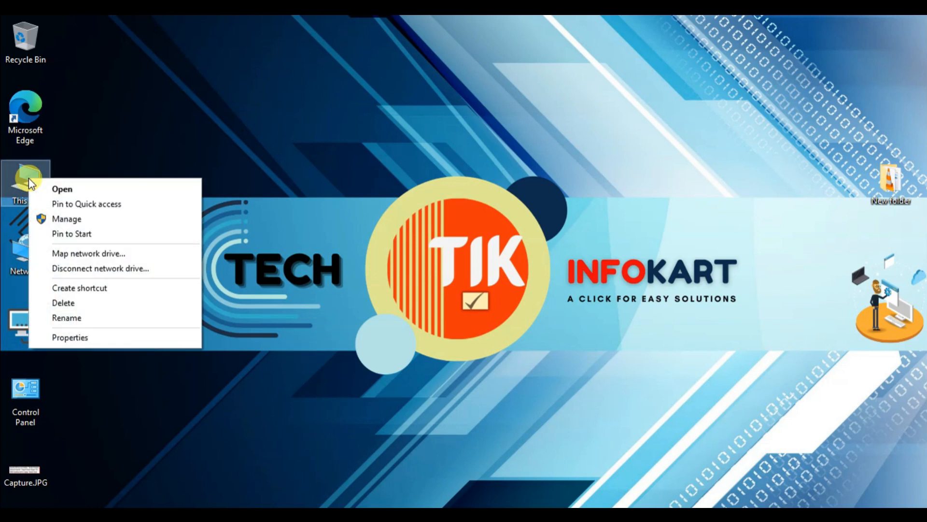
{"action": "left_click", "coordinate": [69, 219]}
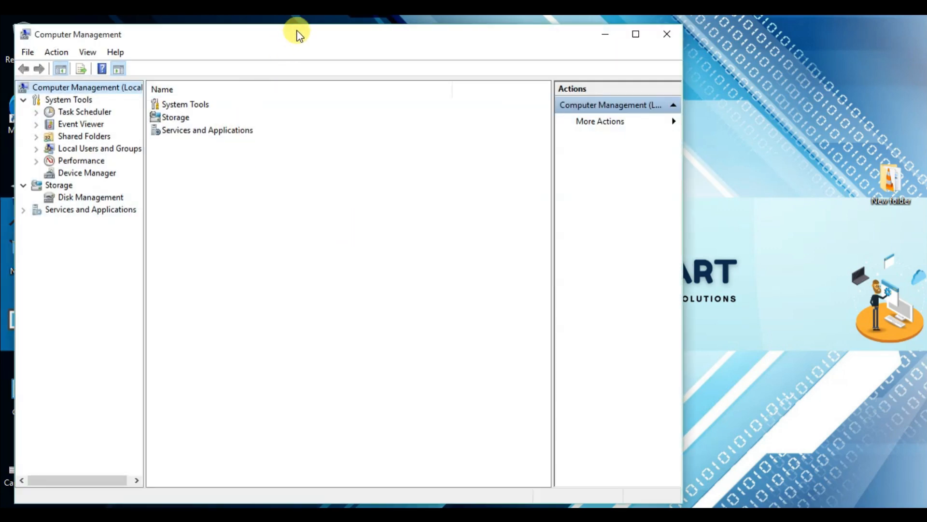
{"action": "left_click_drag", "start_coordinate": [298, 30], "coordinate": [403, 38]}
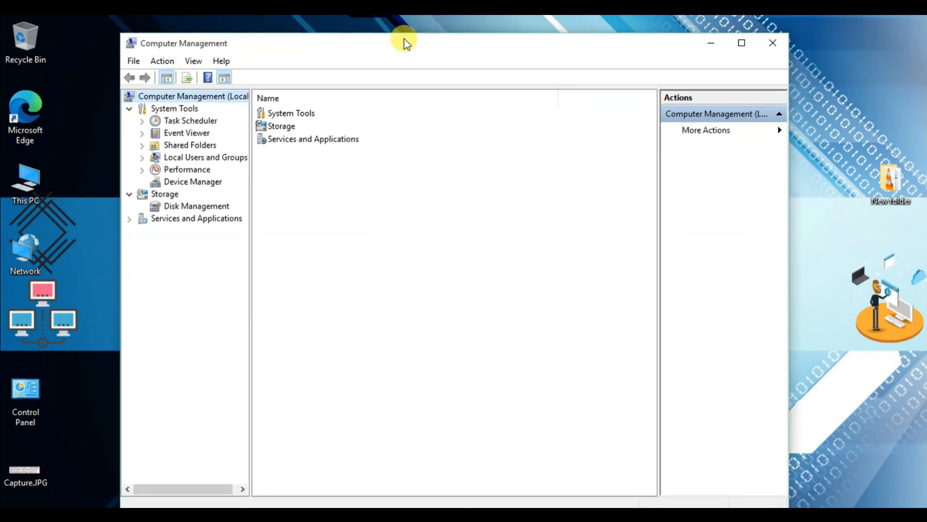
{"action": "left_click", "coordinate": [743, 43]}
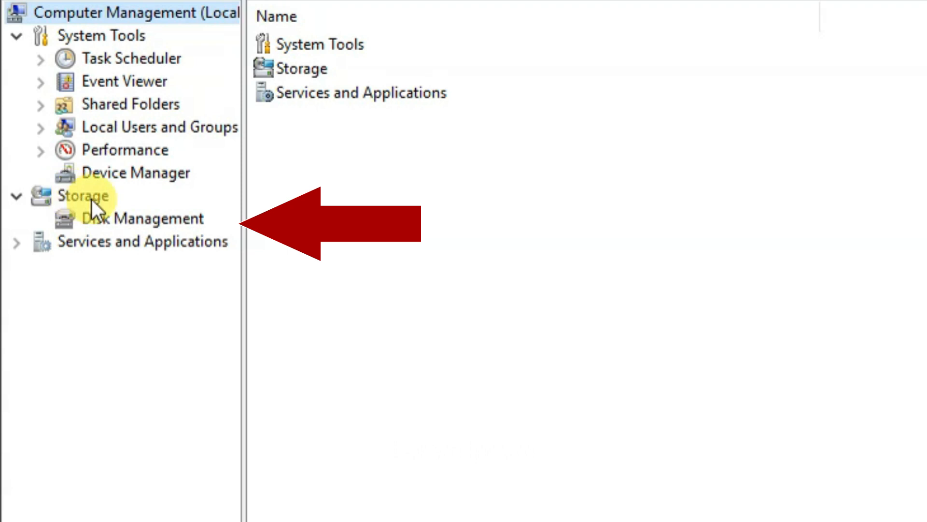
{"action": "left_click", "coordinate": [126, 215]}
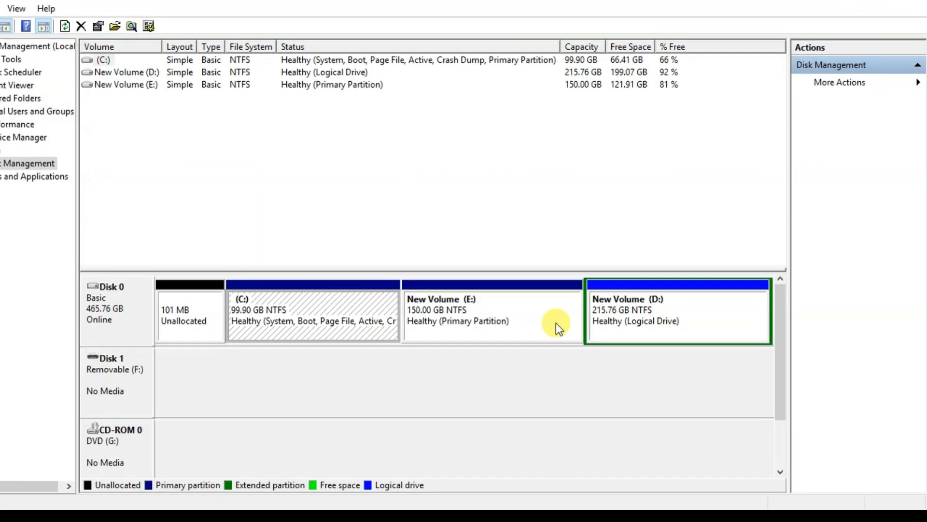
Shrink the New Volume (D:) partition on Disk 0 by 5120 MB
{"action": "left_click", "coordinate": [555, 323]}
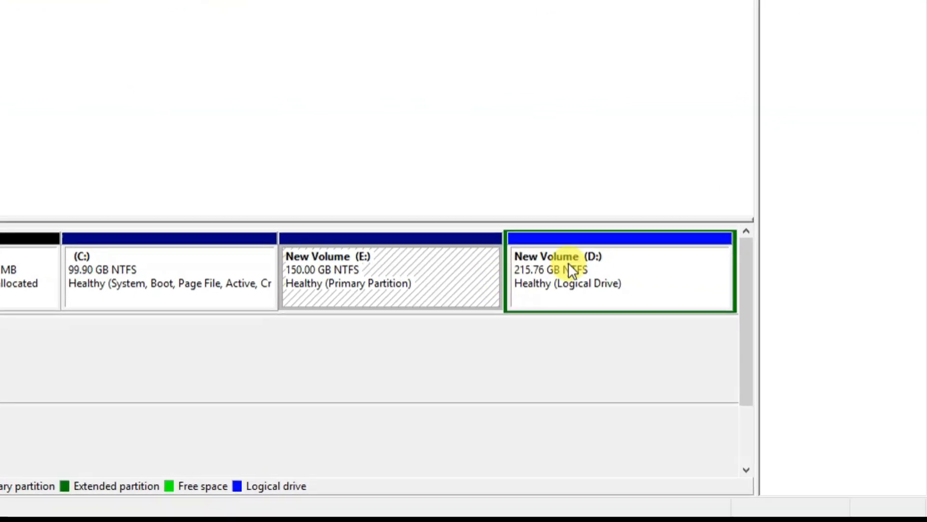
{"action": "left_click", "coordinate": [652, 302]}
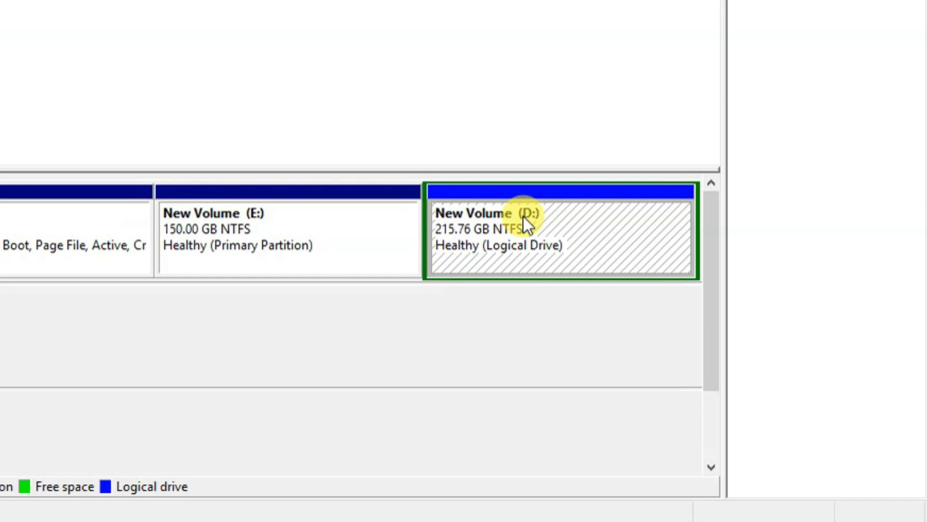
{"action": "right_click", "coordinate": [527, 224]}
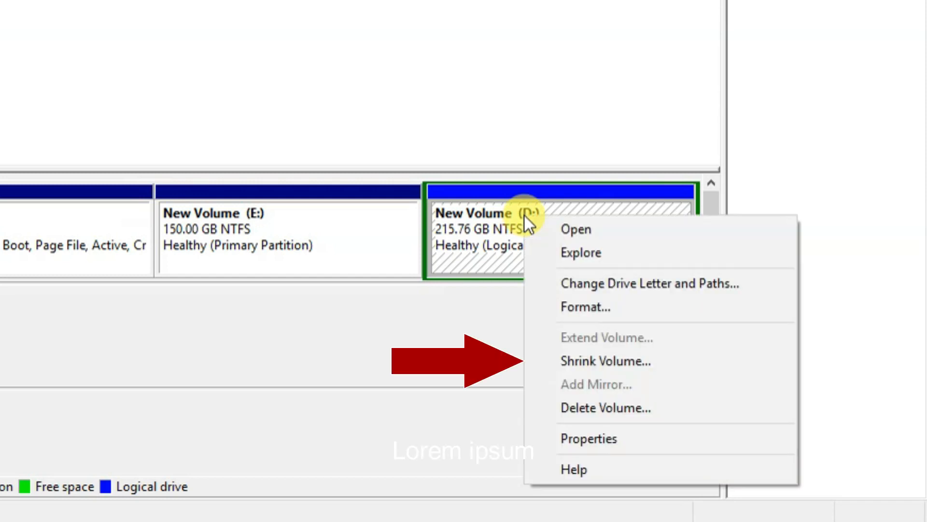
{"action": "left_click", "coordinate": [574, 361]}
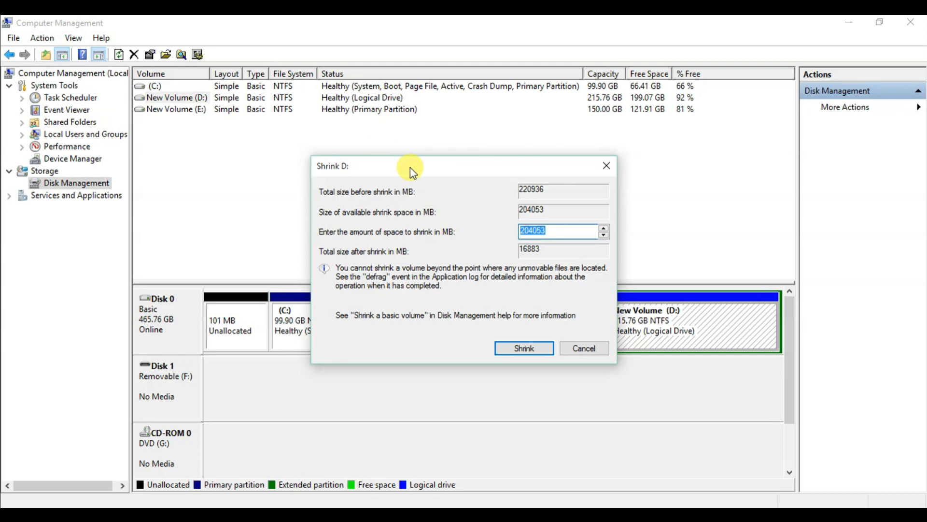
{"action": "left_click_drag", "start_coordinate": [411, 167], "coordinate": [412, 155]}
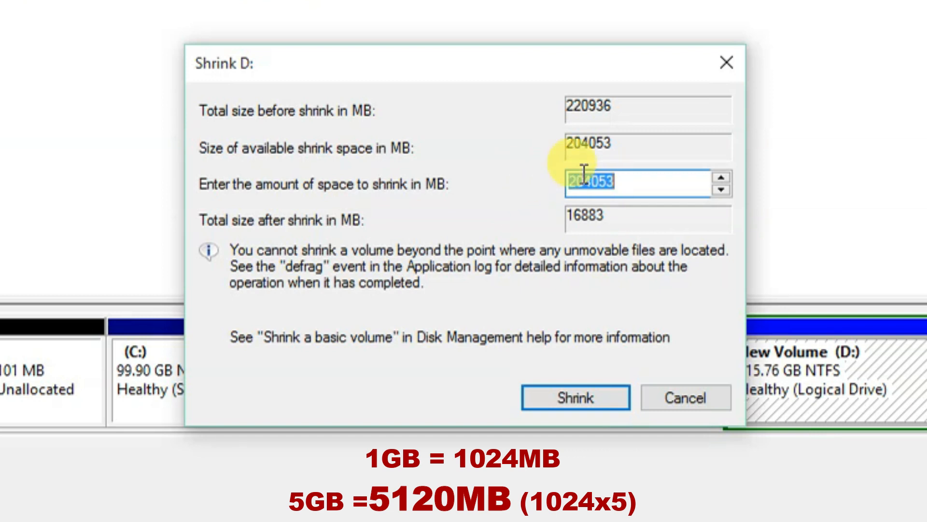
{"action": "left_click", "coordinate": [626, 177]}
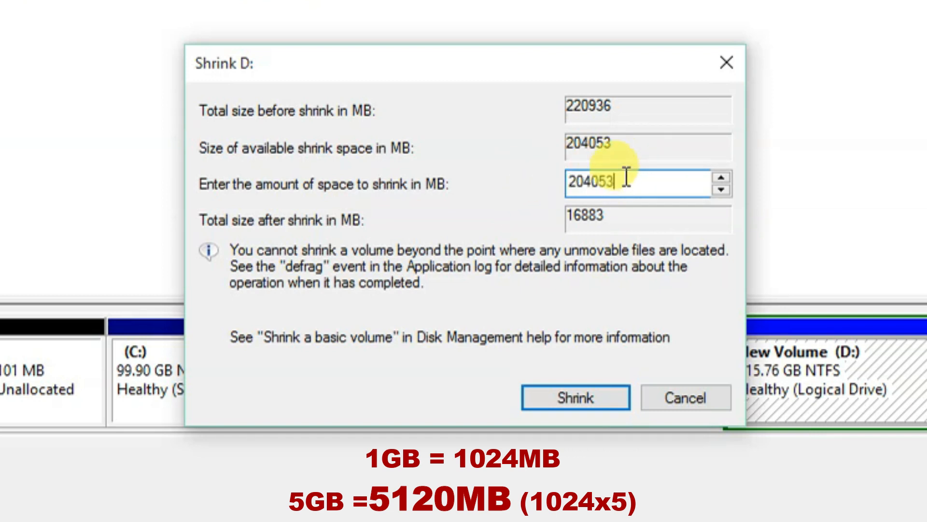
{"action": "key", "text": "BackSpace"}
{"action": "key", "text": "BackSpace"}
{"action": "key", "text": "BackSpace"}
{"action": "key", "text": "BackSpace"}
{"action": "key", "text": "BackSpace"}
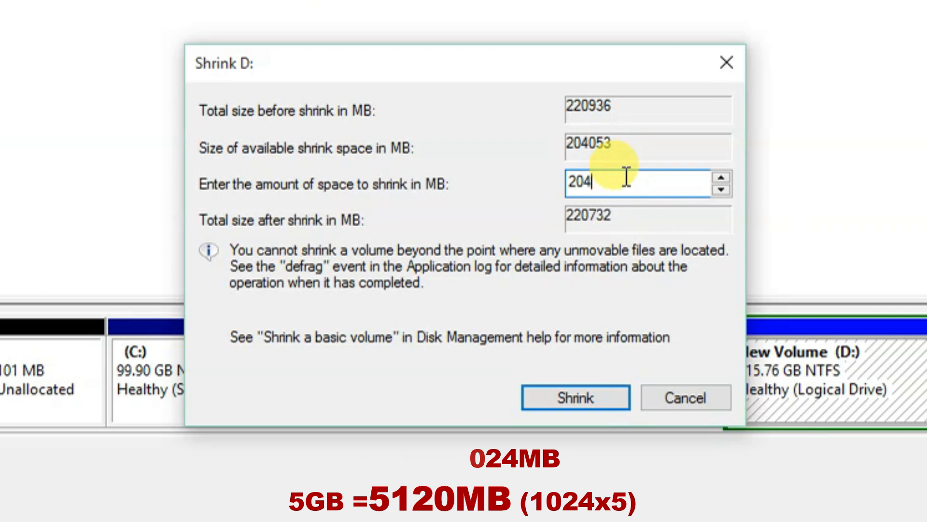
{"action": "key", "text": "BackSpace"}
{"action": "type", "text": "5"}
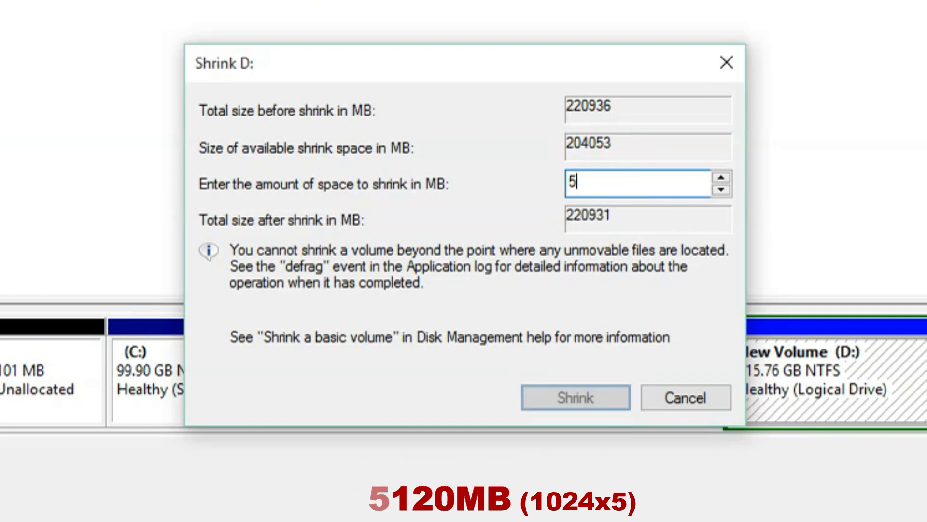
{"action": "type", "text": "120"}
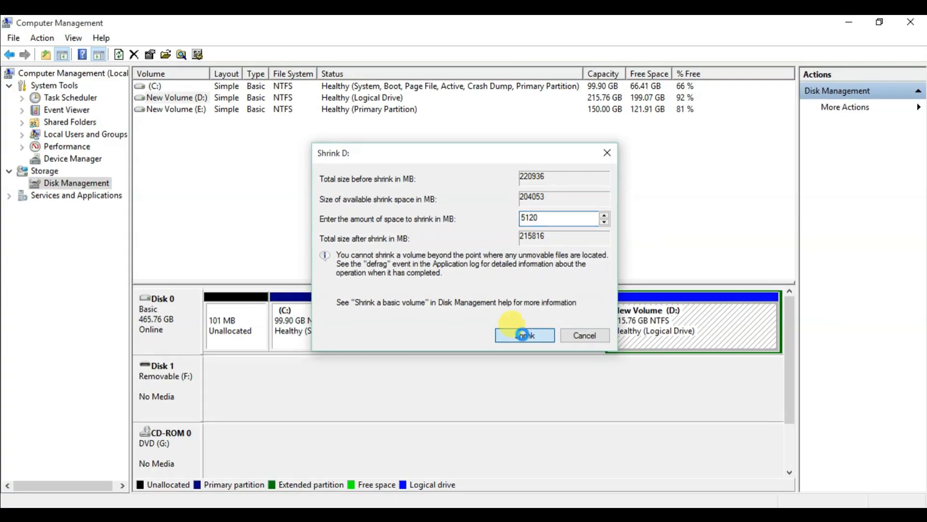
{"action": "left_click", "coordinate": [574, 396]}
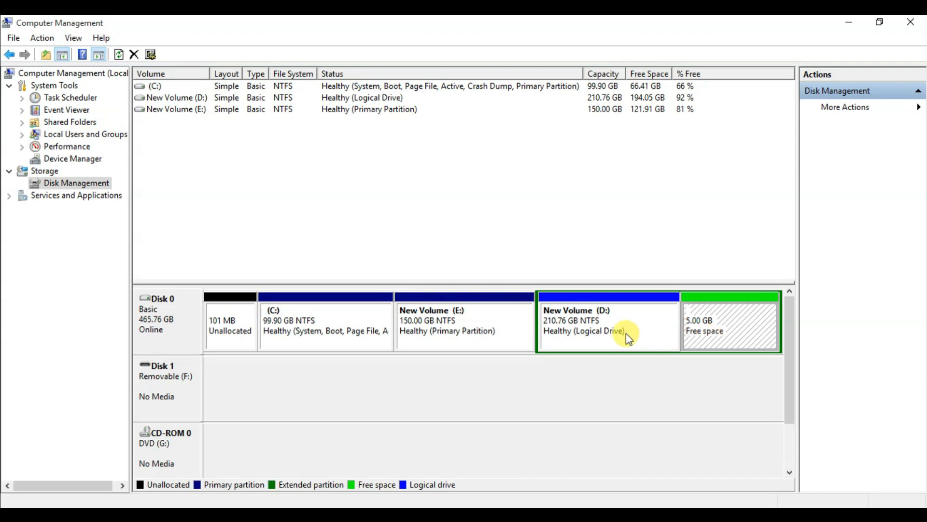
Start a new simple volume in the 5.00 GB free space on Disk 0 and accept the full size of 5120 MB
{"action": "left_click", "coordinate": [633, 333]}
{"action": "left_click", "coordinate": [708, 327]}
{"action": "left_click", "coordinate": [638, 336]}
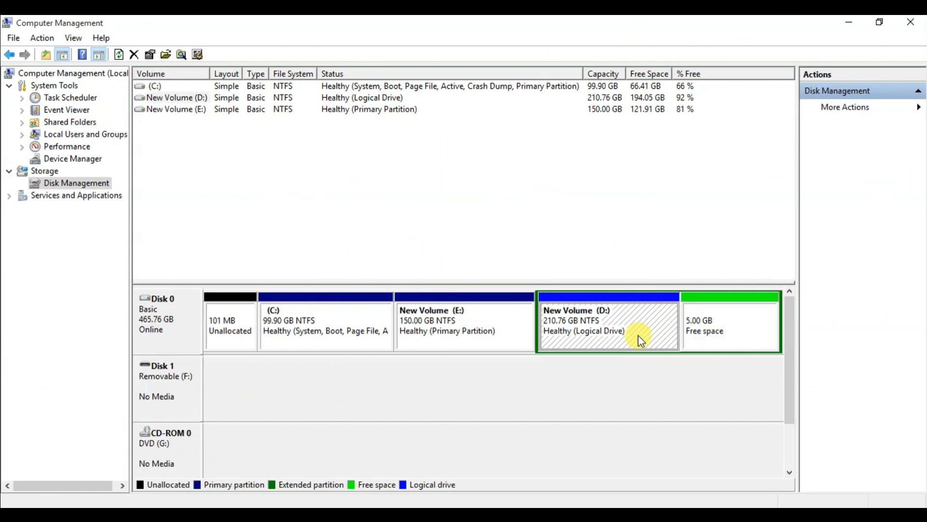
{"action": "left_click", "coordinate": [702, 322]}
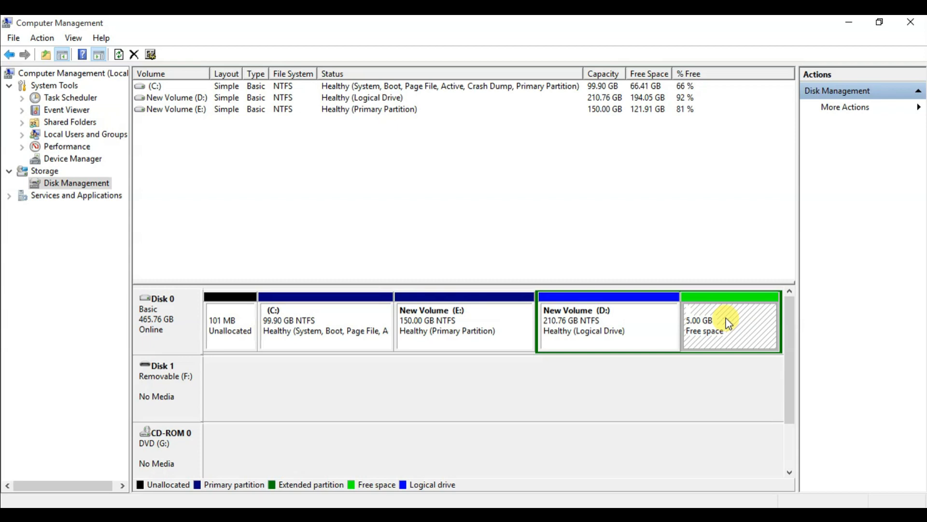
{"action": "right_click", "coordinate": [729, 323]}
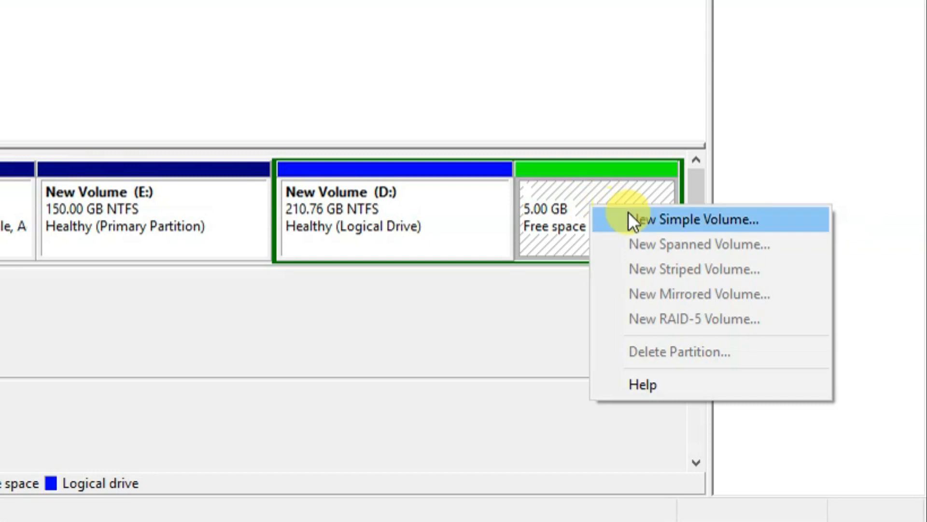
{"action": "left_click", "coordinate": [642, 222]}
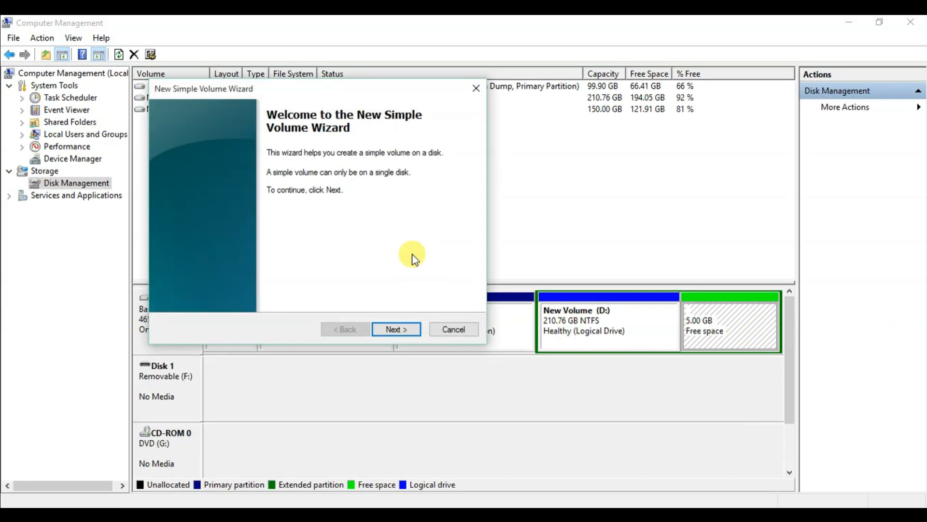
{"action": "left_click_drag", "start_coordinate": [334, 89], "coordinate": [423, 96]}
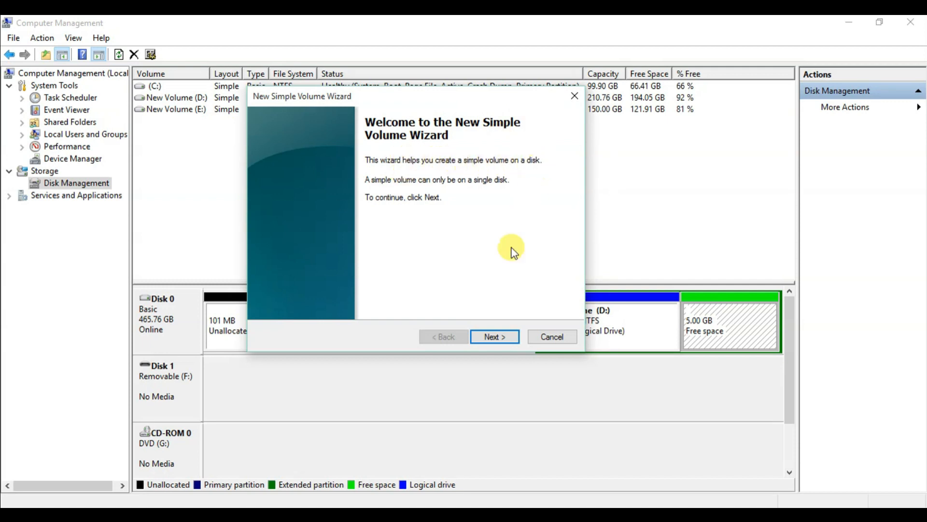
{"action": "left_click", "coordinate": [493, 334]}
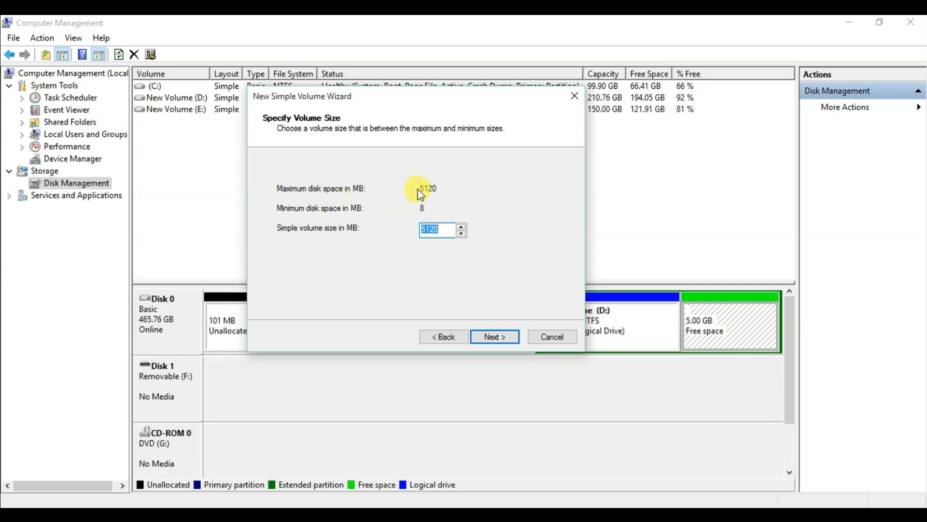
{"action": "left_click", "coordinate": [492, 341]}
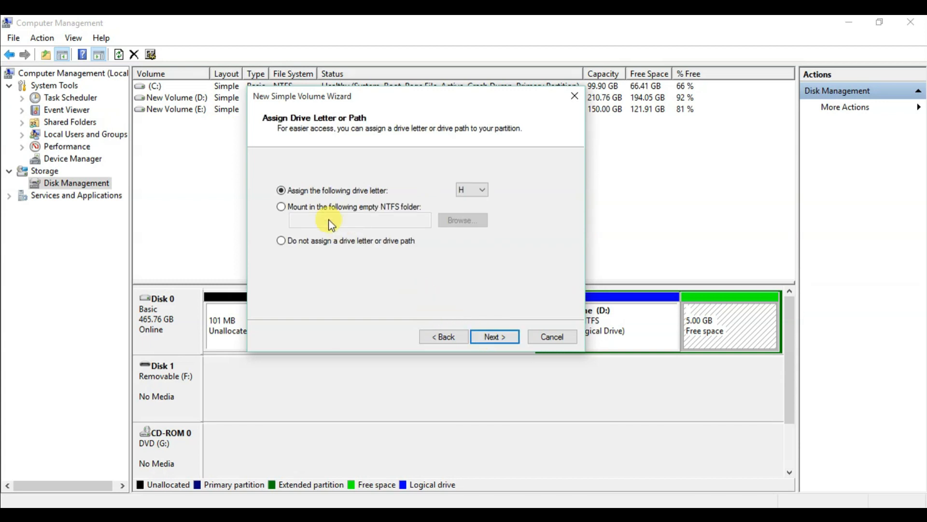
Assign drive letter H to the new volume and continue to the format settings
{"action": "left_click", "coordinate": [282, 207]}
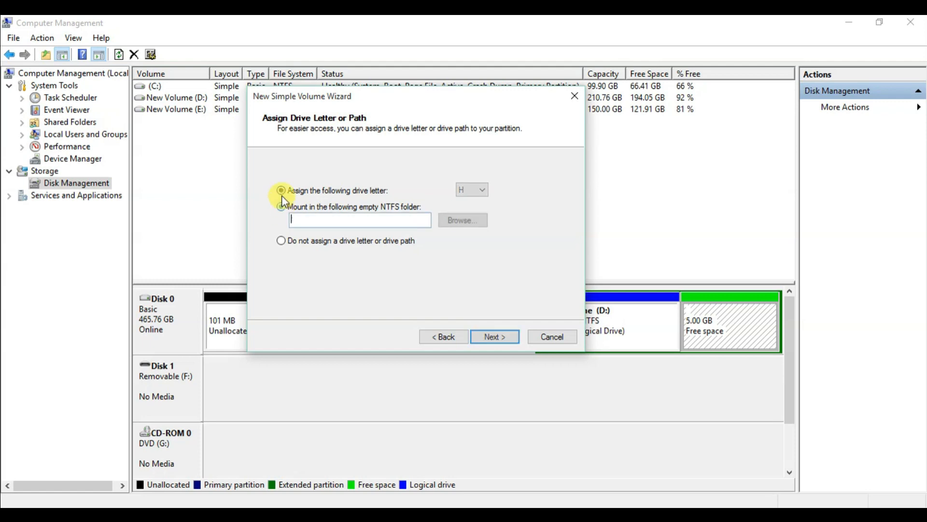
{"action": "left_click", "coordinate": [282, 190]}
{"action": "left_click", "coordinate": [483, 190]}
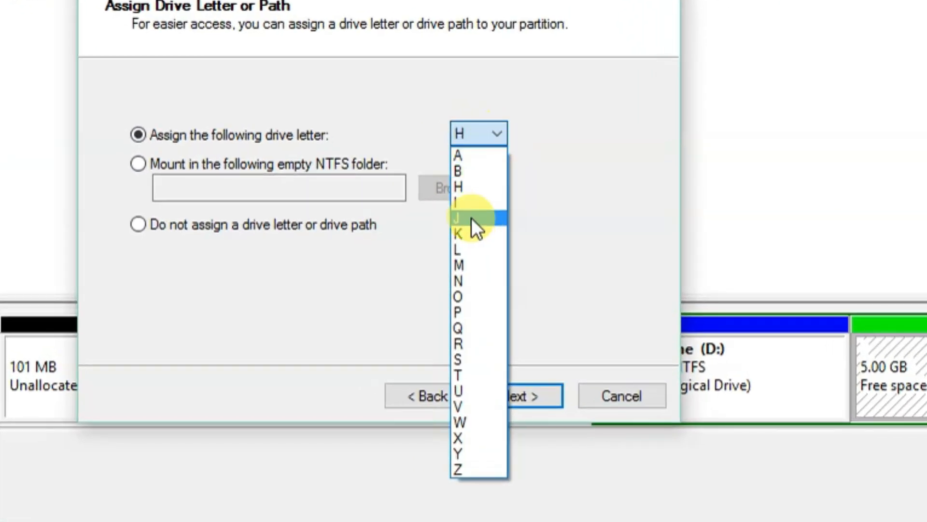
{"action": "left_click", "coordinate": [468, 187]}
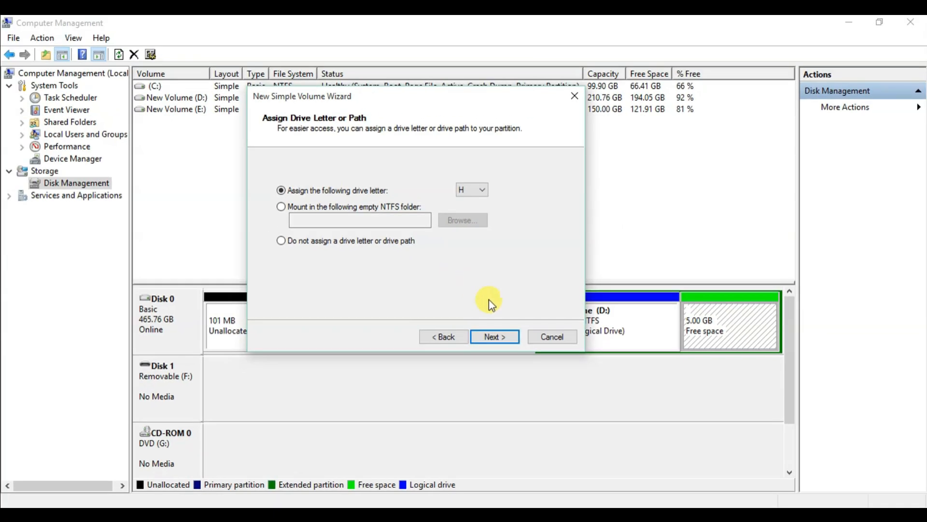
{"action": "left_click", "coordinate": [488, 338]}
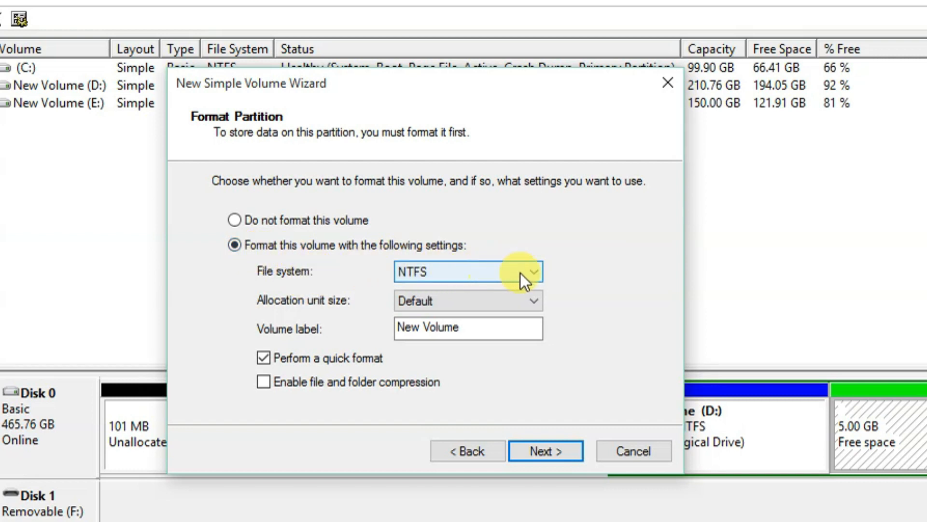
Keep NTFS with the default allocation unit size and quick format, and finish creating the volume
{"action": "left_click", "coordinate": [534, 272]}
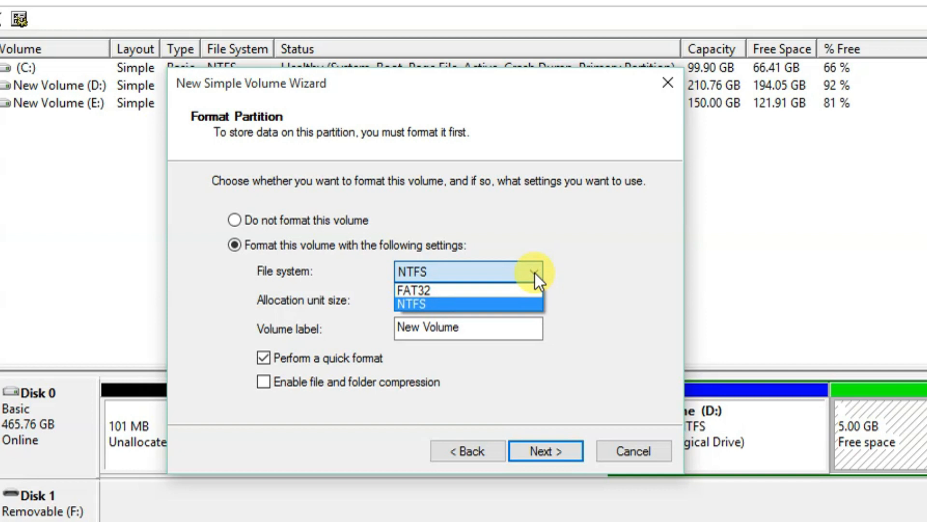
{"action": "left_click", "coordinate": [448, 303]}
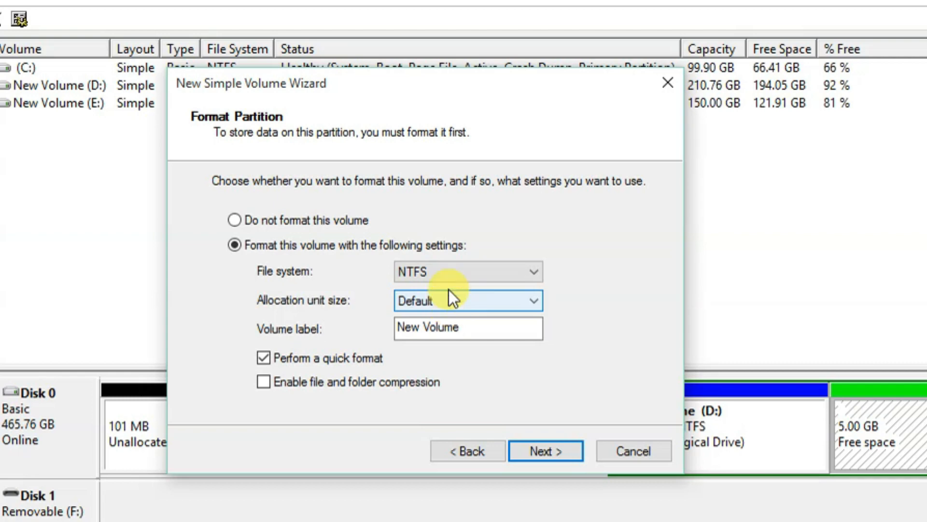
{"action": "left_click", "coordinate": [488, 267]}
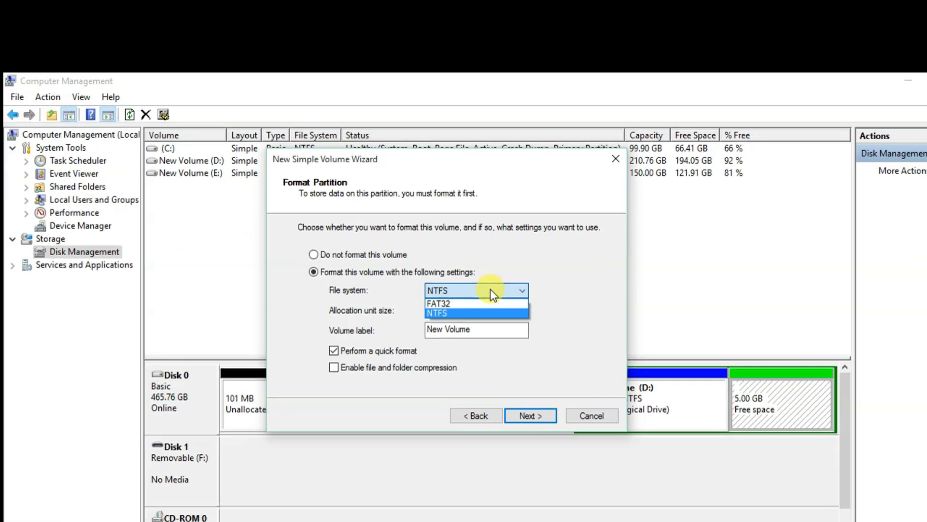
{"action": "left_click", "coordinate": [490, 294]}
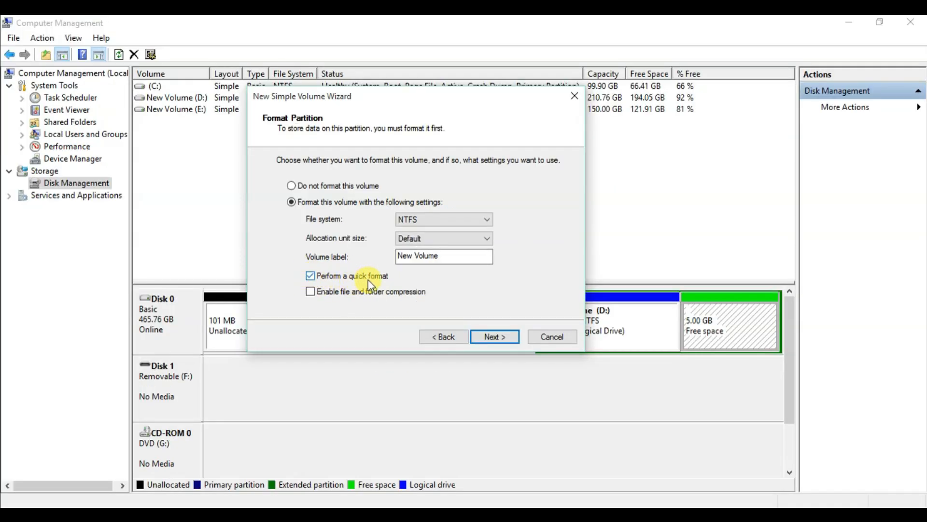
{"action": "left_click", "coordinate": [488, 338]}
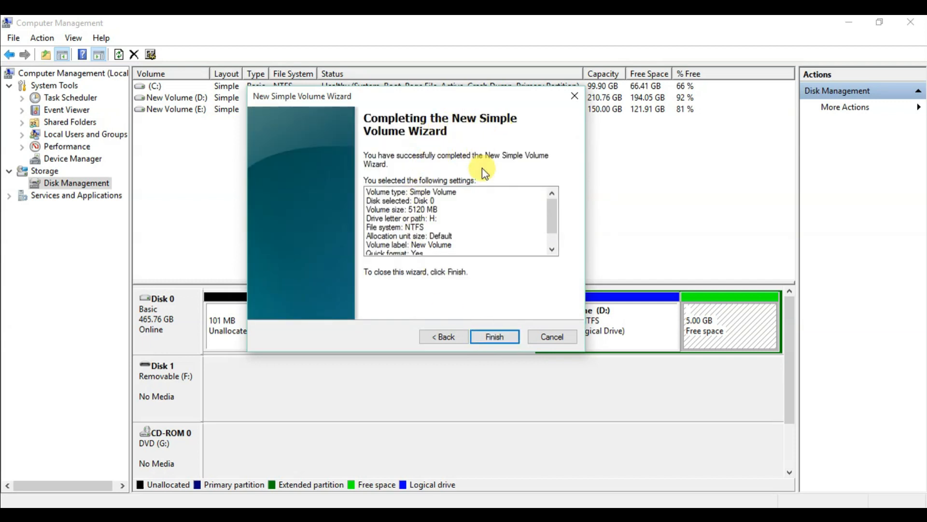
{"action": "left_click", "coordinate": [494, 335]}
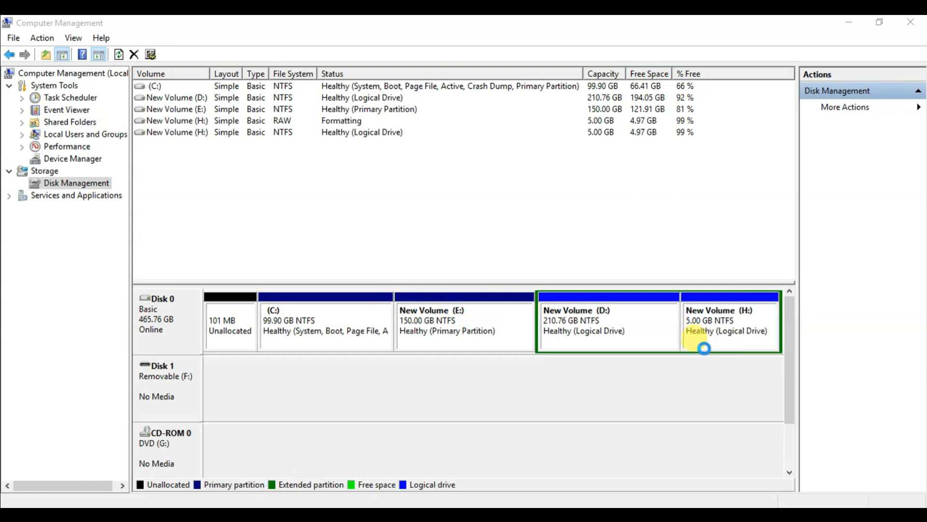
Check the drives in This PC, and examine the C:, E:, D: and H: partitions on Disk 0 in Disk Management
{"action": "key", "text": "alt+Up"}
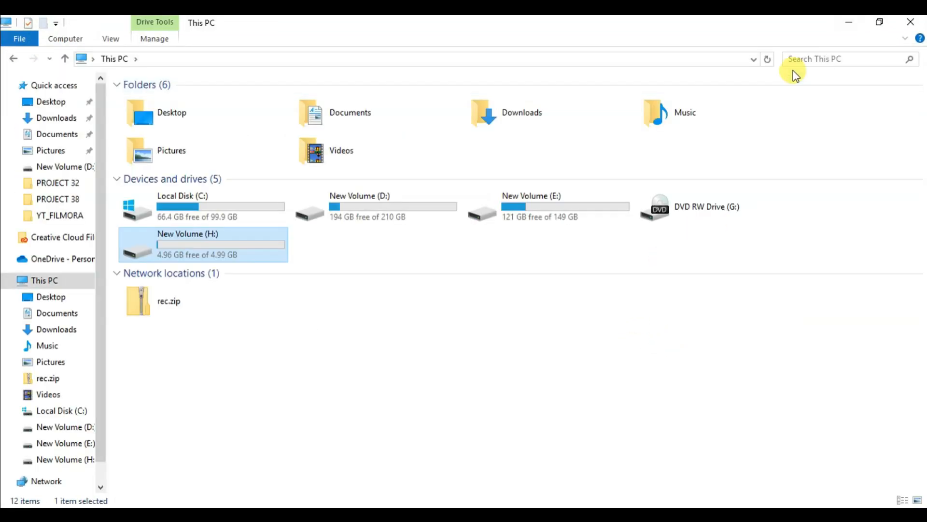
{"action": "key", "text": "alt+Tab"}
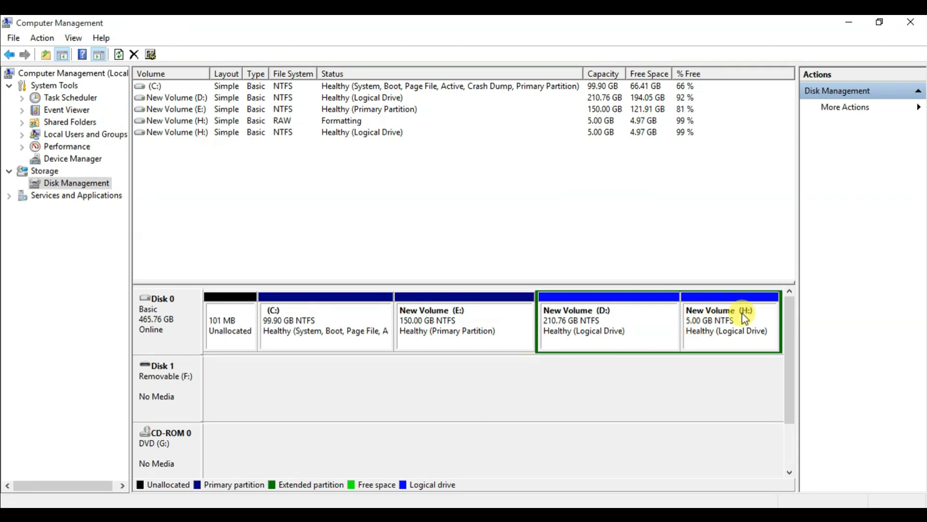
{"action": "left_click", "coordinate": [653, 346]}
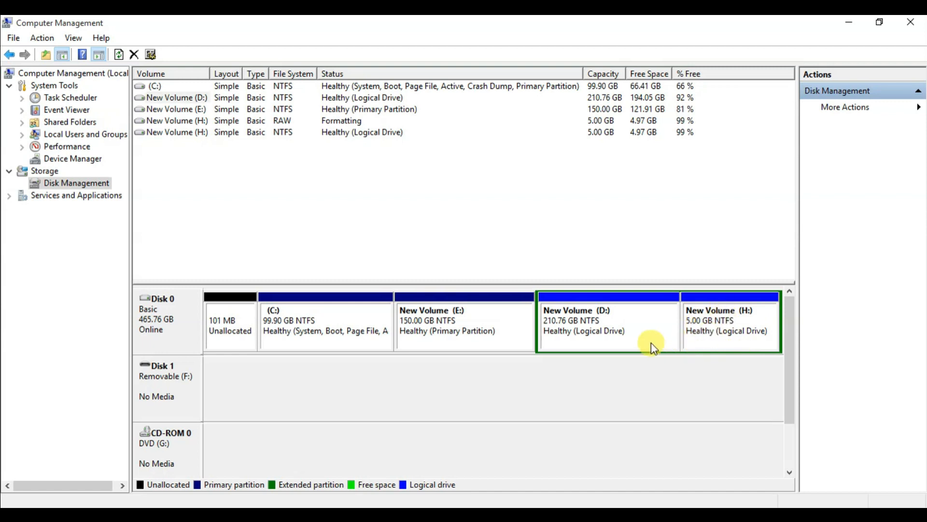
{"action": "left_click", "coordinate": [374, 338]}
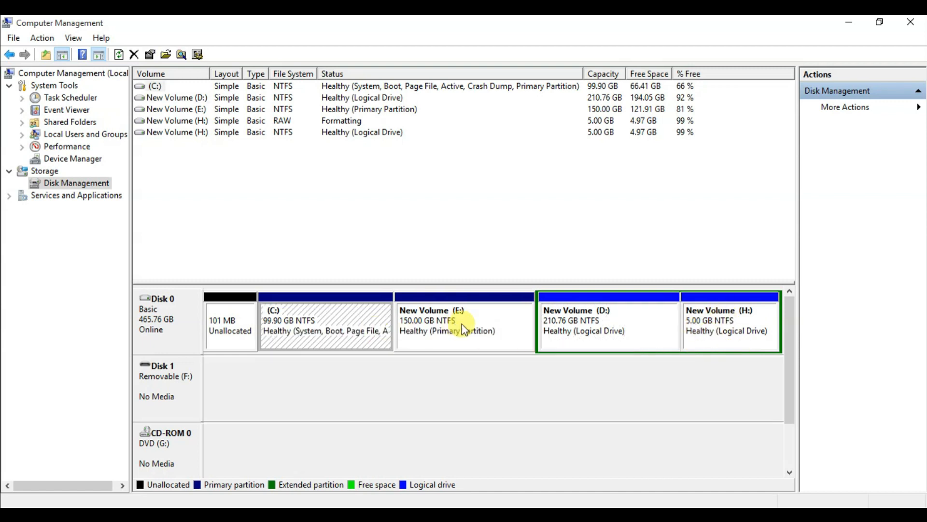
{"action": "left_click", "coordinate": [483, 326]}
{"action": "left_click", "coordinate": [612, 330]}
{"action": "left_click", "coordinate": [725, 321]}
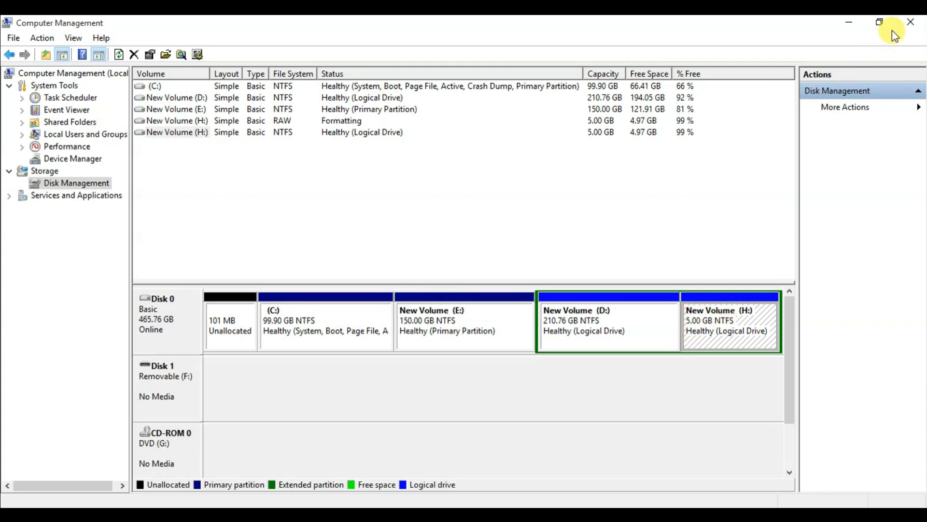
Close Computer Management and the This PC window to return to the desktop
{"action": "left_click", "coordinate": [909, 21]}
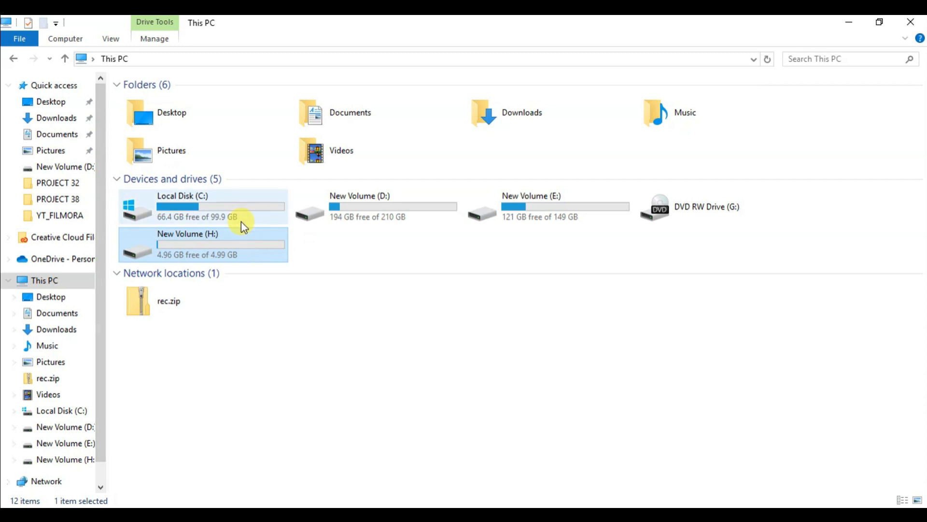
{"action": "left_click", "coordinate": [407, 305]}
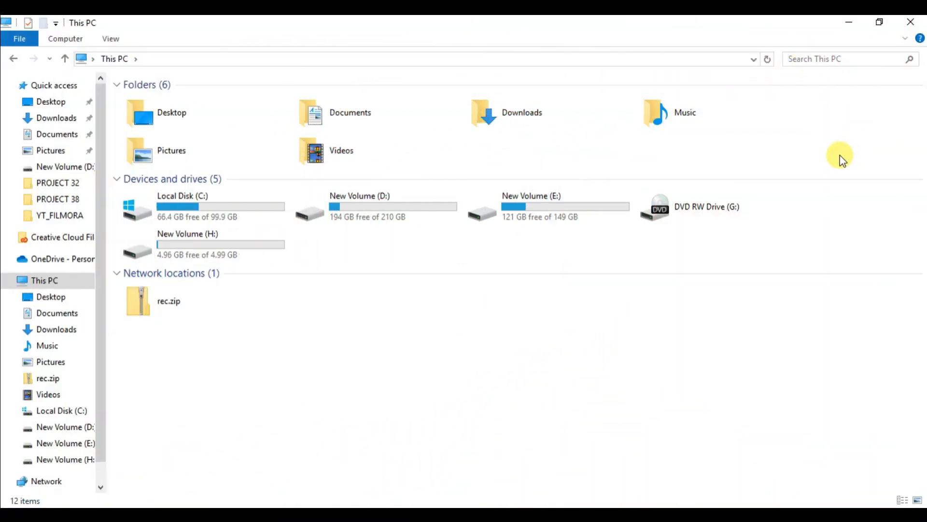
{"action": "left_click", "coordinate": [918, 28]}
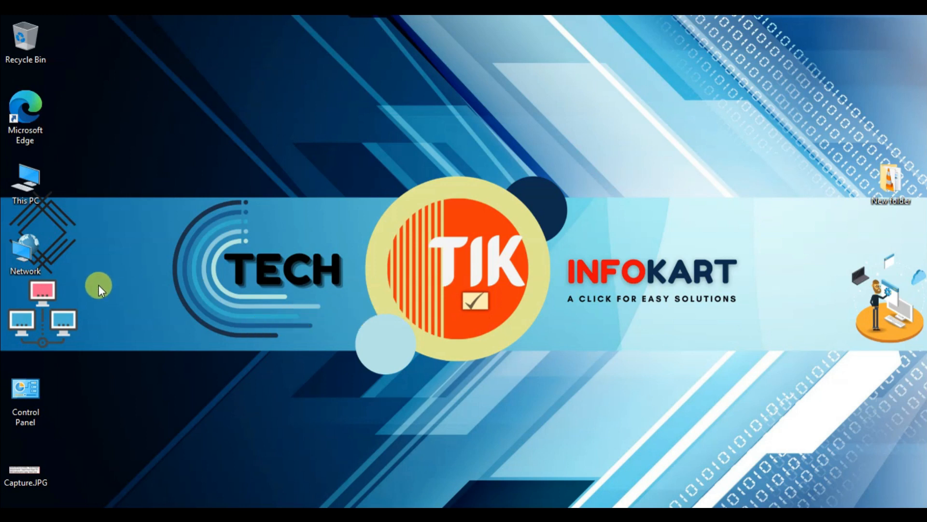
Open Computer Management for This PC from the desktop and show Disk Management in a maximized window
{"action": "right_click", "coordinate": [28, 182]}
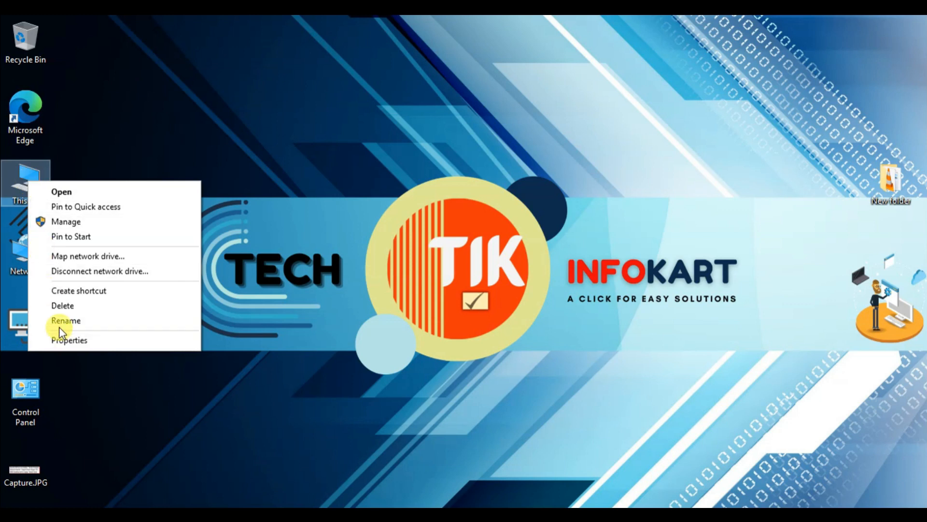
{"action": "left_click", "coordinate": [77, 222]}
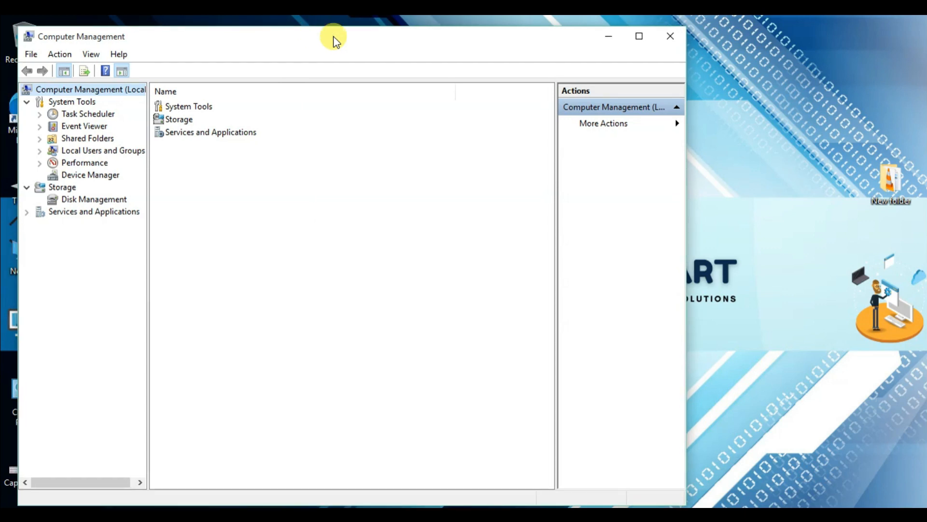
{"action": "left_click_drag", "start_coordinate": [337, 41], "coordinate": [459, 44]}
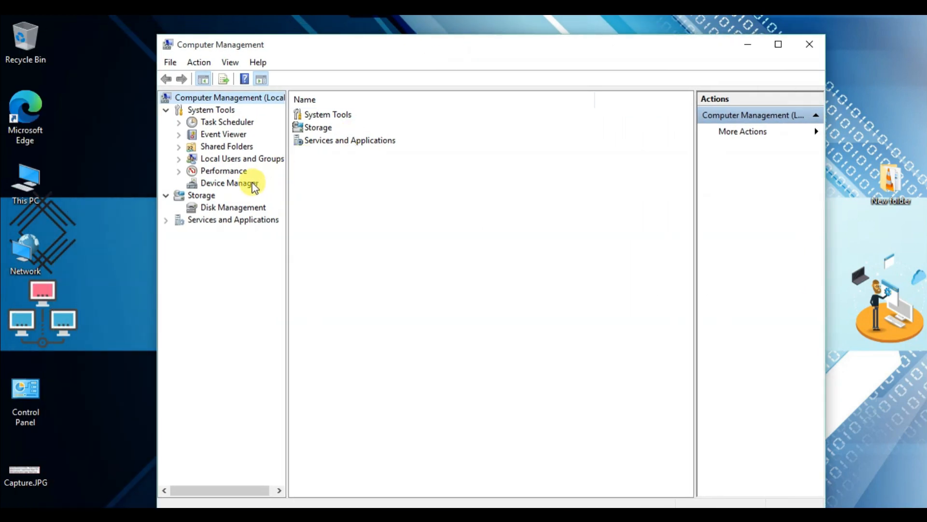
{"action": "left_click", "coordinate": [215, 207]}
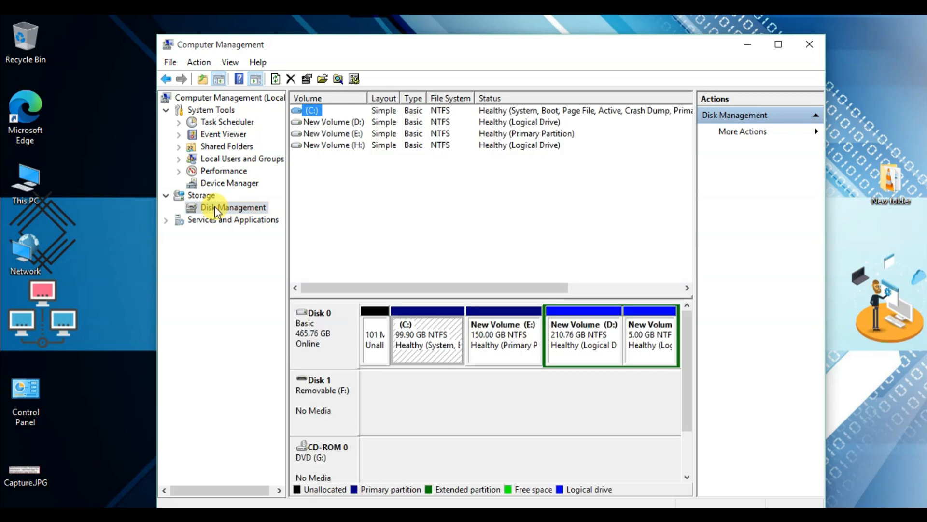
{"action": "left_click", "coordinate": [778, 44]}
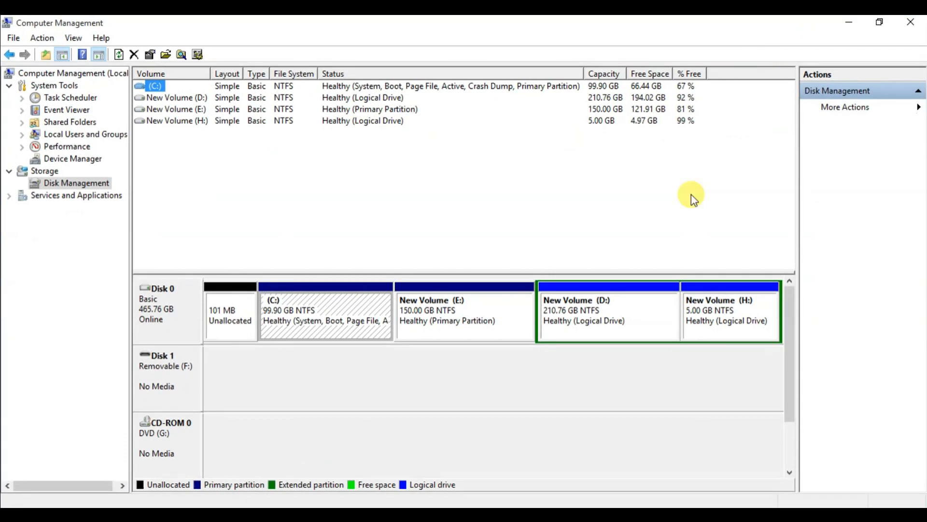
Delete the 5.00 GB New Volume (H:) on Disk 0 and accept erasing its data
{"action": "left_click", "coordinate": [599, 358]}
{"action": "left_click", "coordinate": [721, 319]}
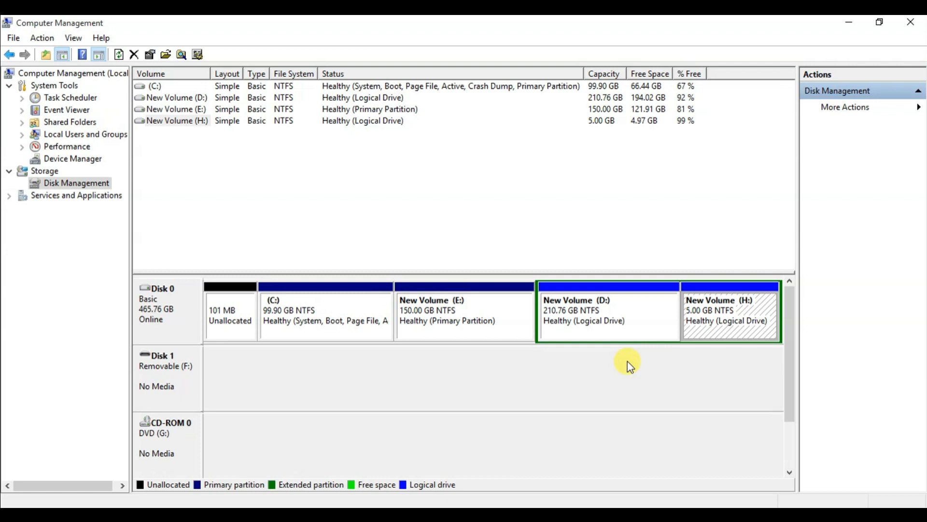
{"action": "right_click", "coordinate": [717, 314]}
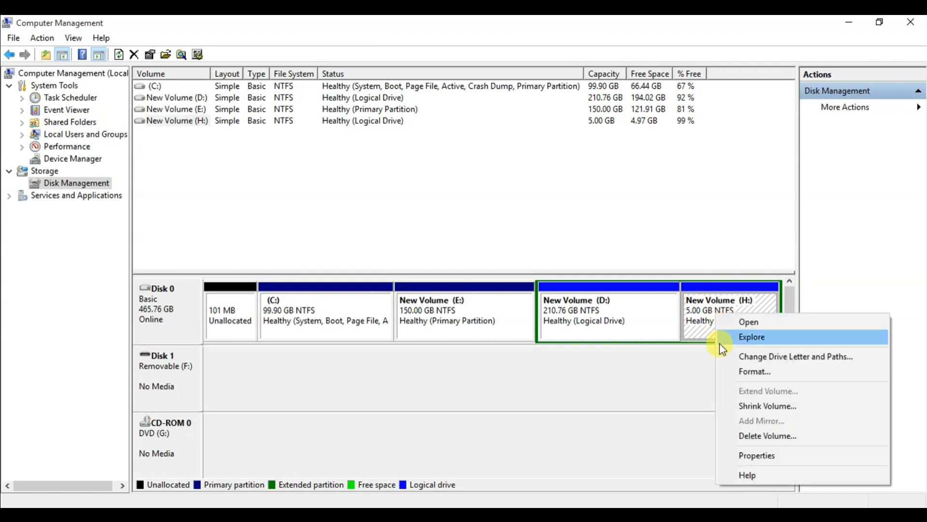
{"action": "left_click", "coordinate": [719, 312]}
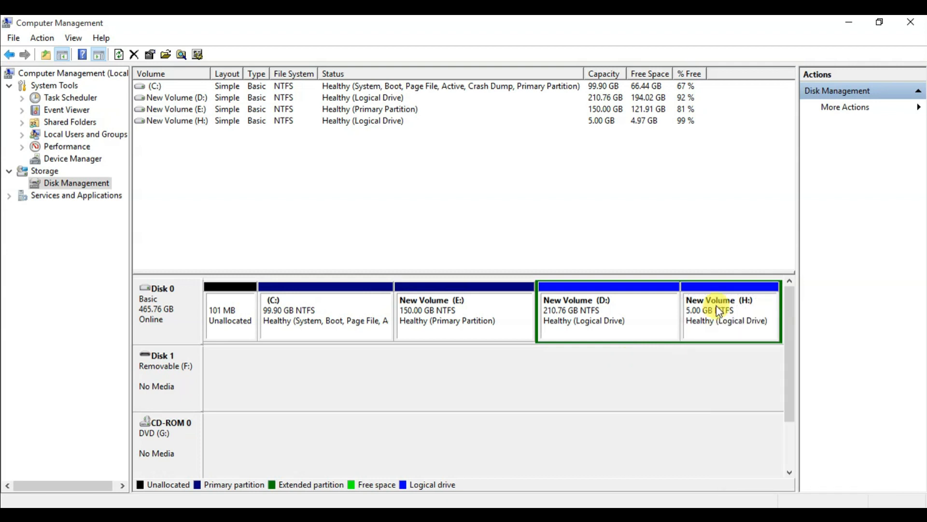
{"action": "right_click", "coordinate": [719, 311]}
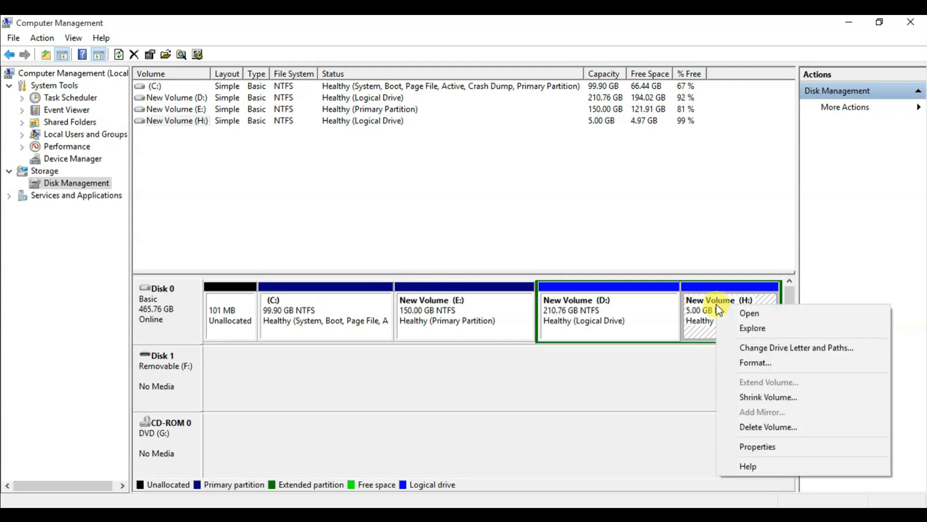
{"action": "left_click", "coordinate": [762, 429]}
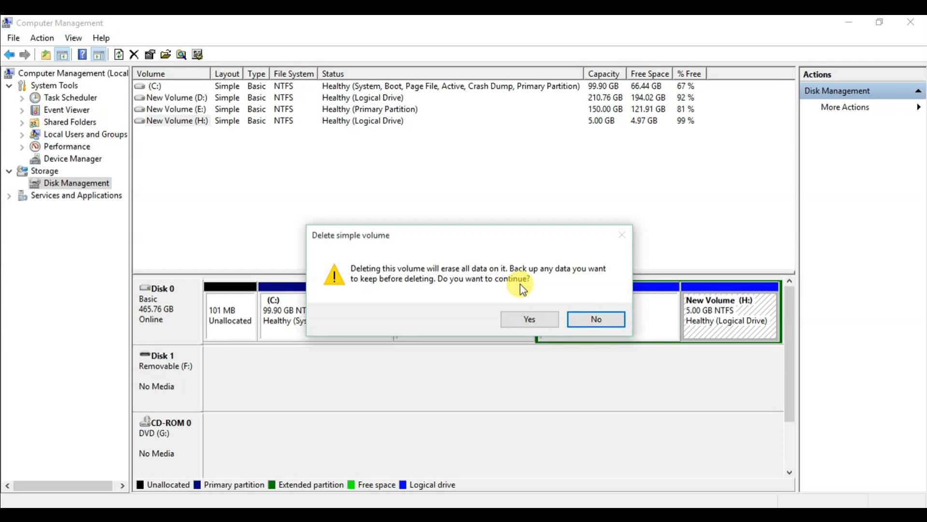
{"action": "left_click", "coordinate": [524, 318]}
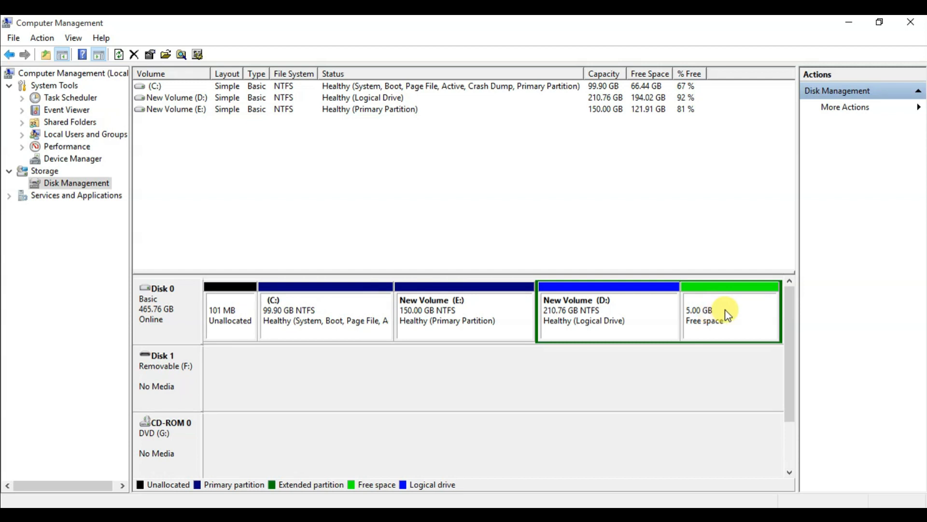
{"action": "left_click", "coordinate": [712, 332]}
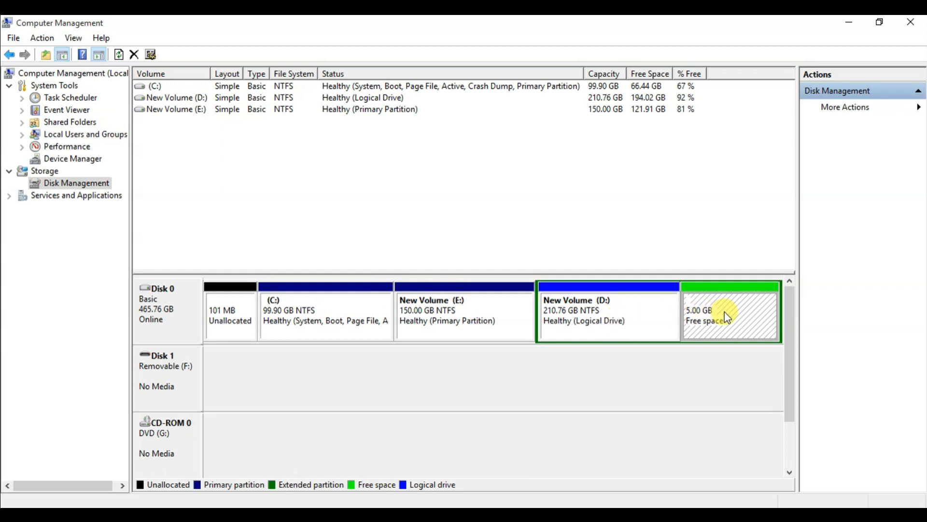
{"action": "left_click", "coordinate": [614, 389]}
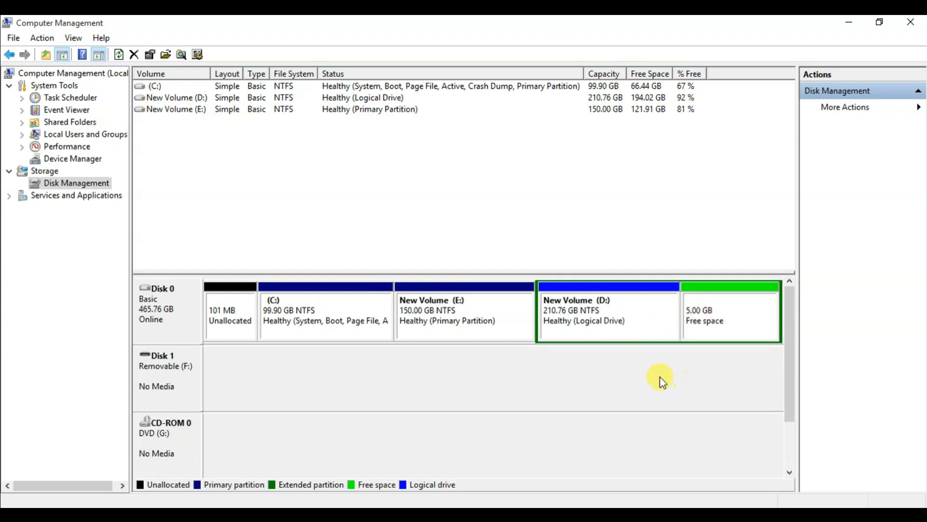
Extend New Volume (D:) with the full 5120 MB of free space on Disk 0
{"action": "left_click", "coordinate": [608, 318]}
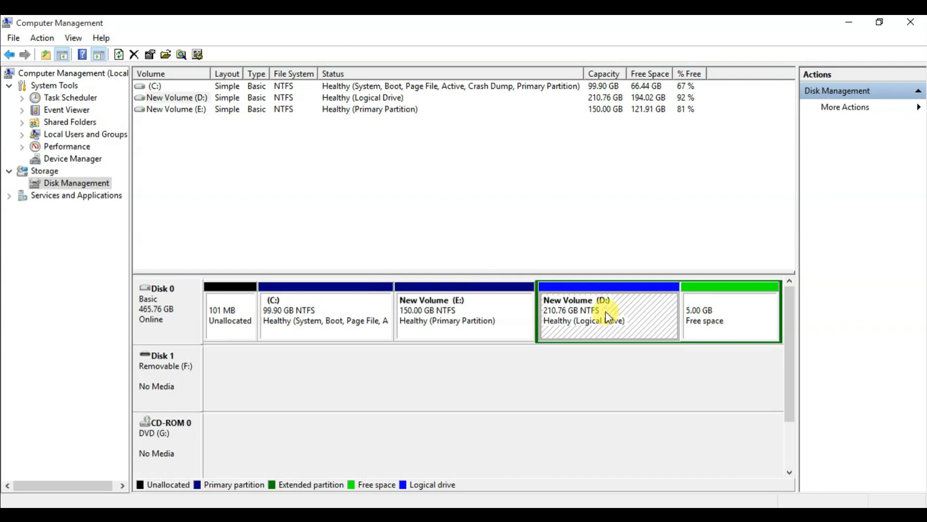
{"action": "right_click", "coordinate": [608, 317]}
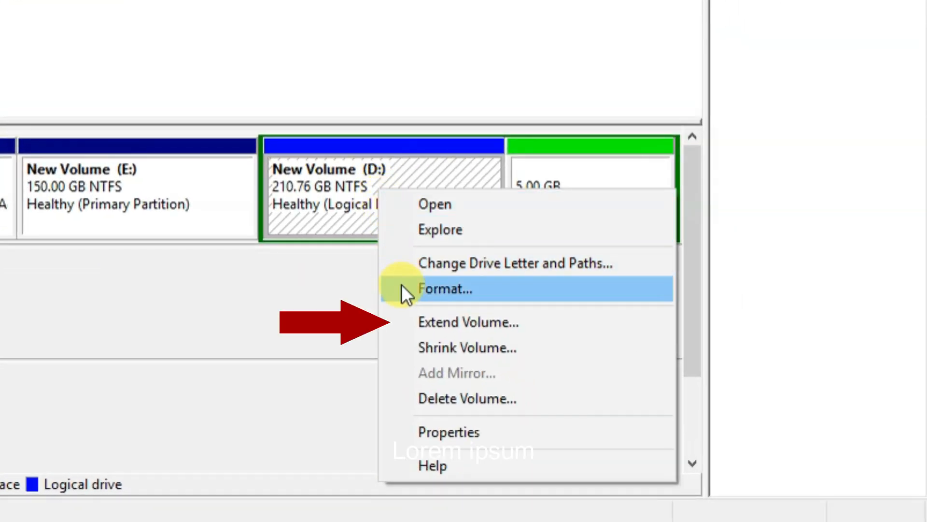
{"action": "left_click", "coordinate": [439, 321]}
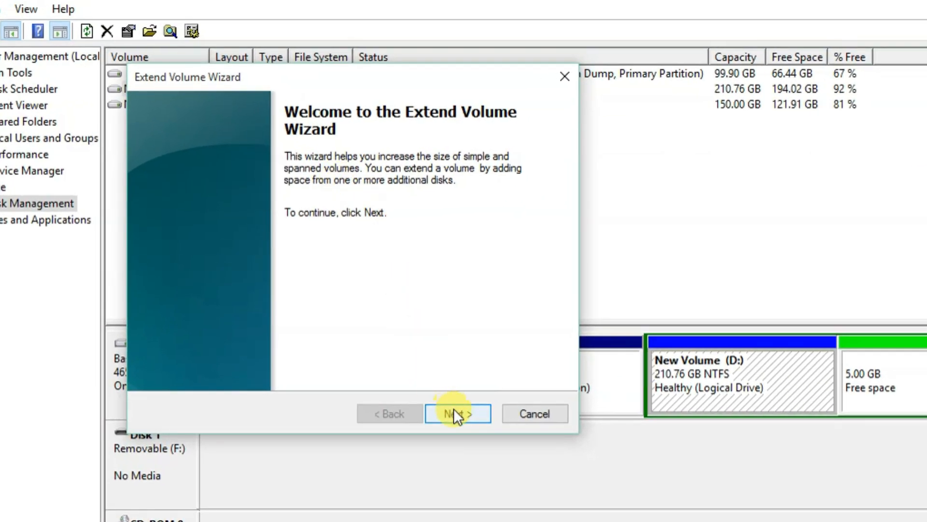
{"action": "left_click", "coordinate": [453, 414]}
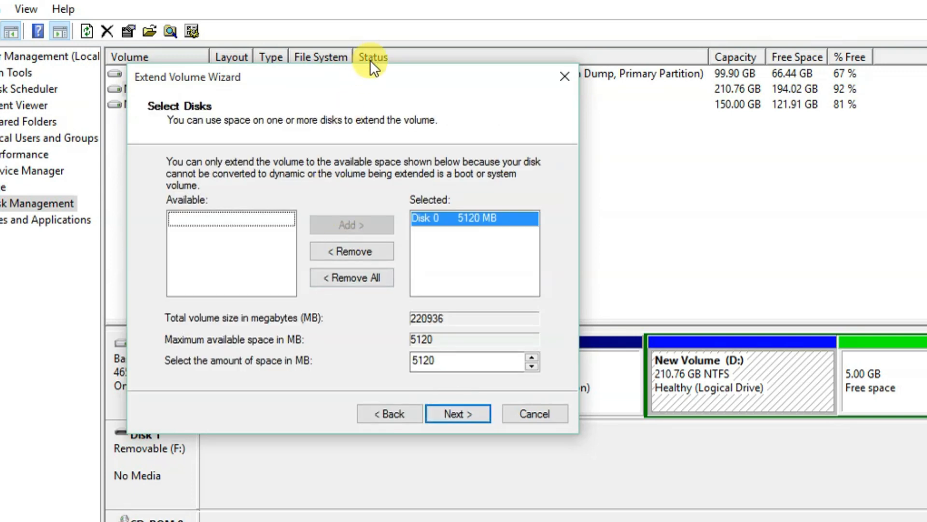
{"action": "left_click_drag", "start_coordinate": [367, 74], "coordinate": [407, 63]}
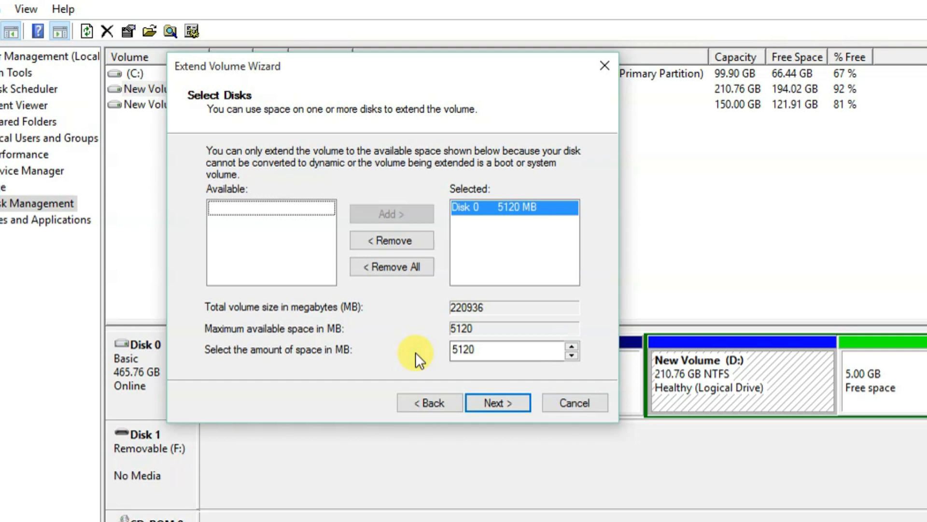
{"action": "left_click", "coordinate": [487, 401]}
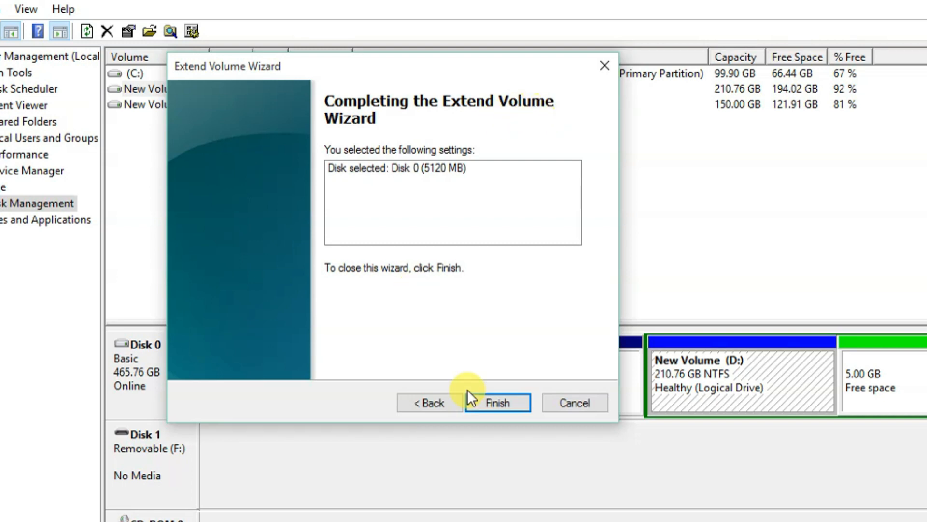
{"action": "left_click", "coordinate": [488, 403]}
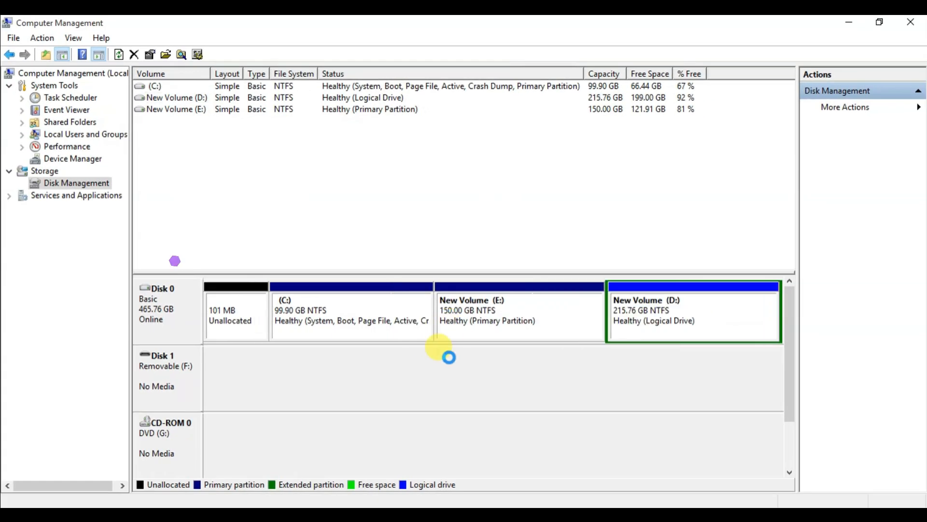
Close Computer Management and open This PC from the desktop to check the drives
{"action": "left_click", "coordinate": [694, 312]}
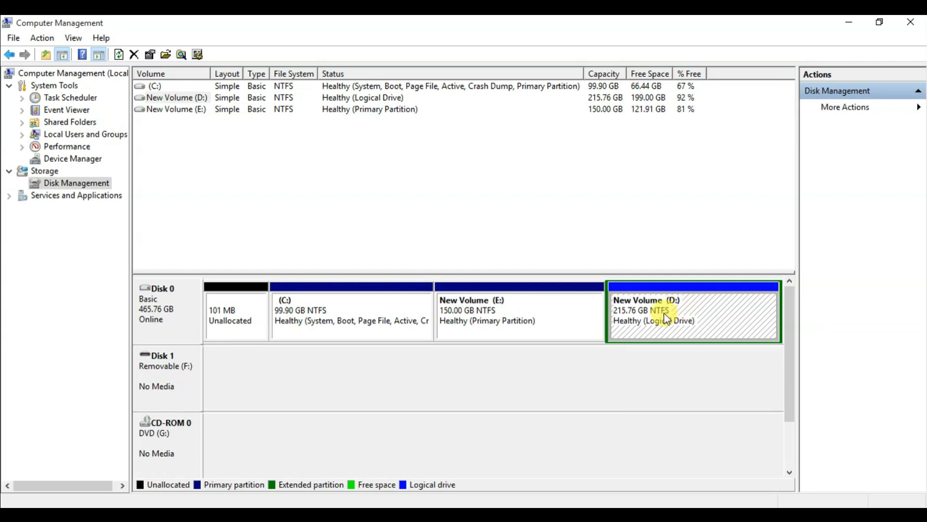
{"action": "left_click", "coordinate": [910, 24]}
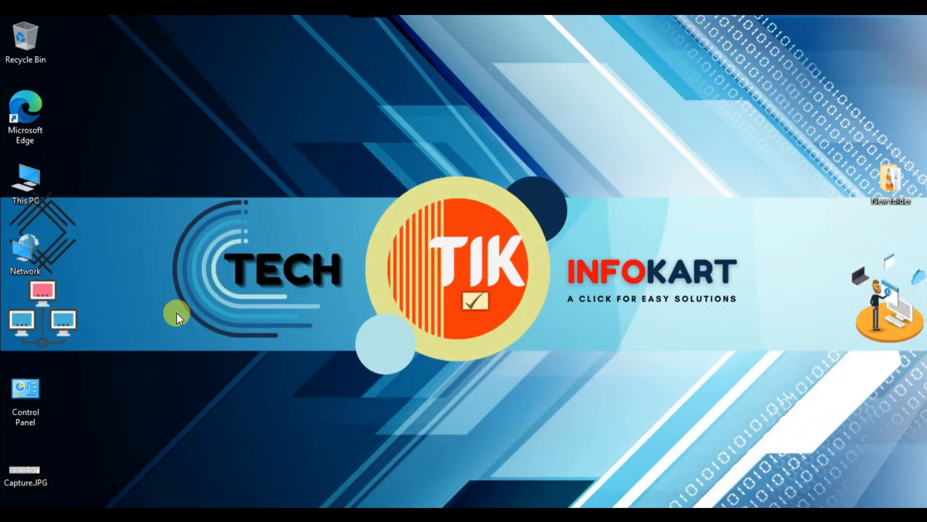
{"action": "double_click", "coordinate": [46, 203]}
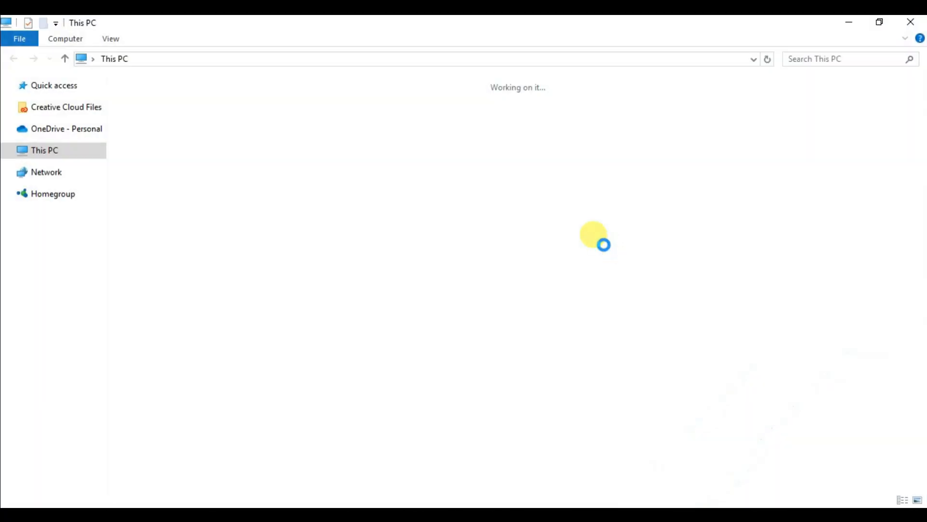